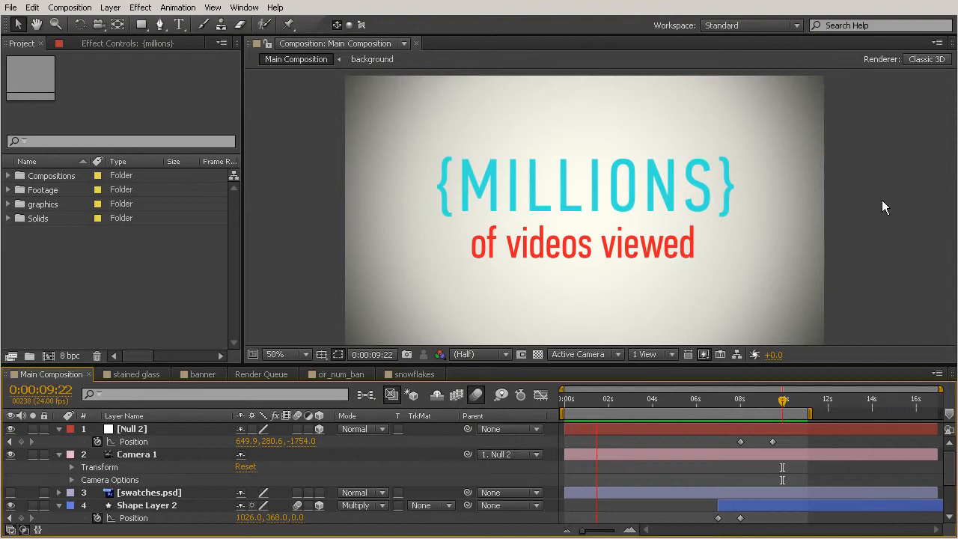
Stop the preview, enlarge the timeline area and move the current time to 0:00:01:00
key(space)
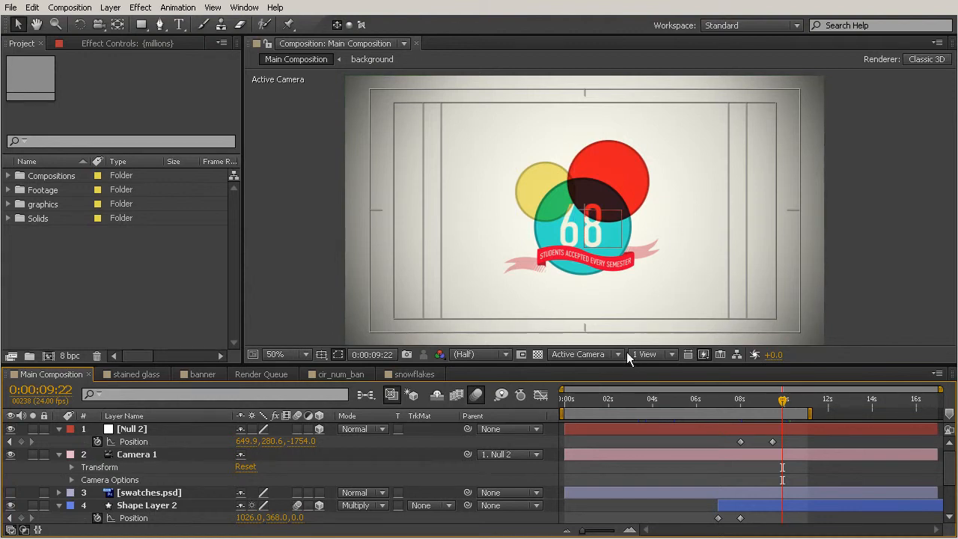
drag(615, 365, 615, 345)
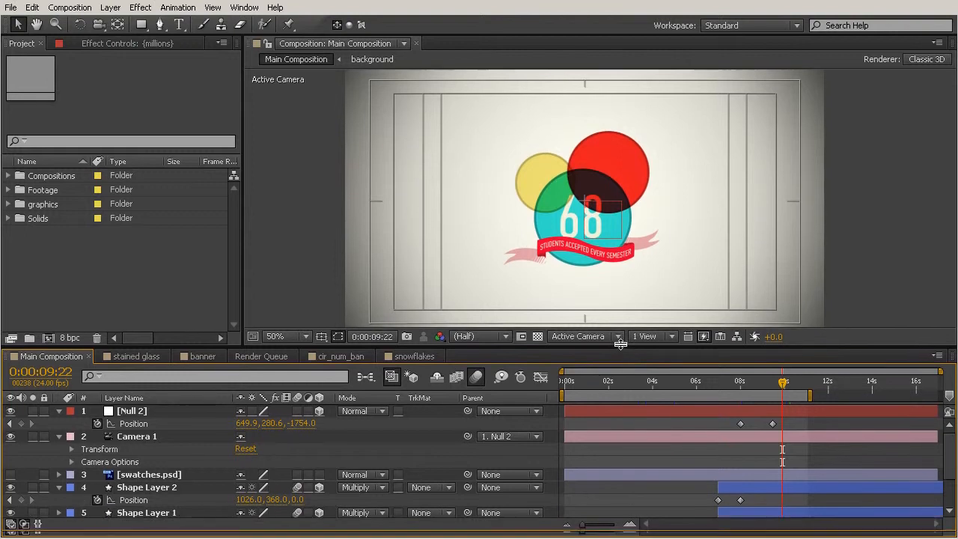
click(612, 379)
click(563, 377)
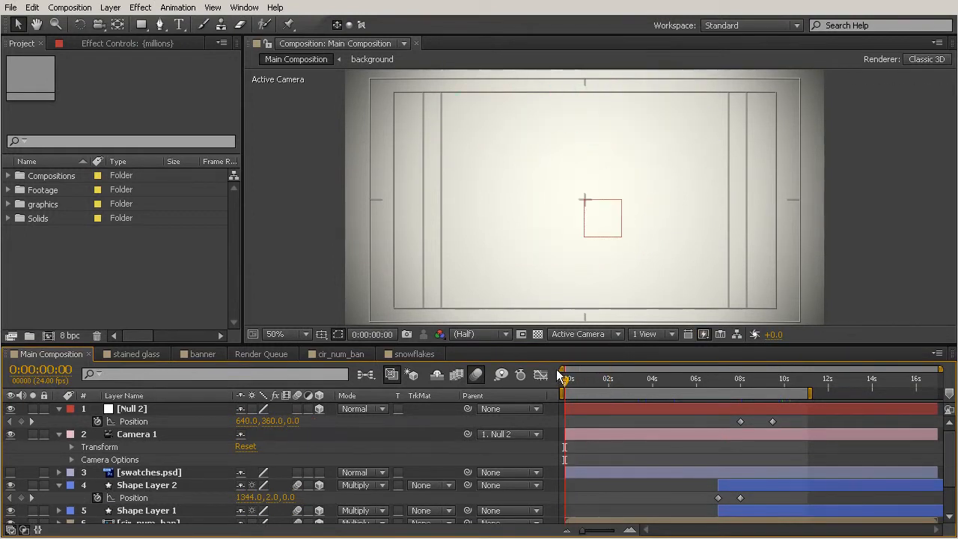
drag(563, 379, 586, 378)
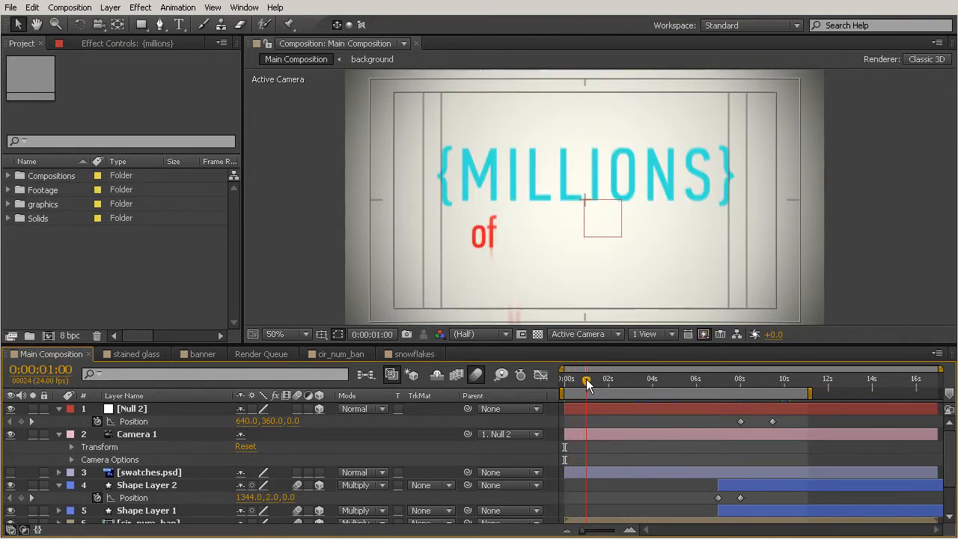
Reveal the keyframed properties of the {millions} text layer
scroll(143, 463, down, 3)
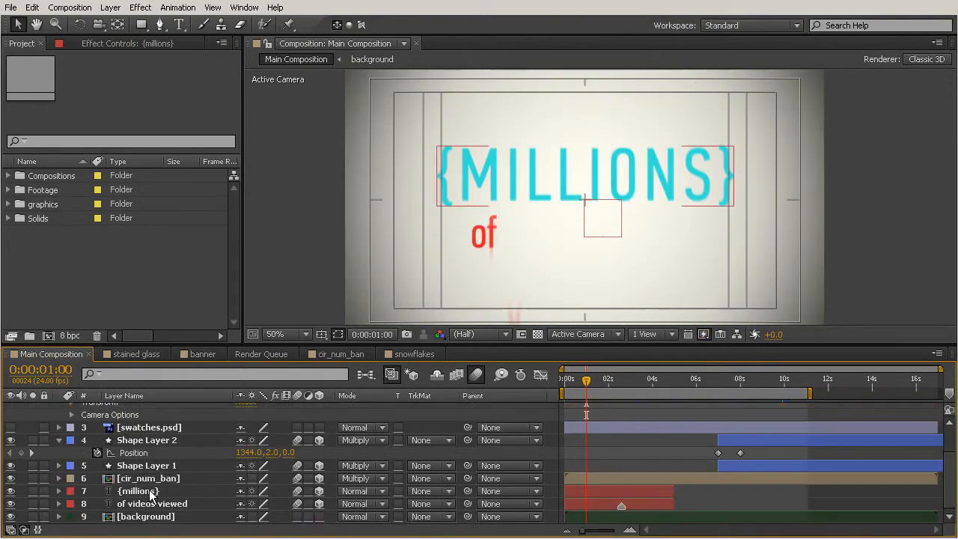
click(149, 490)
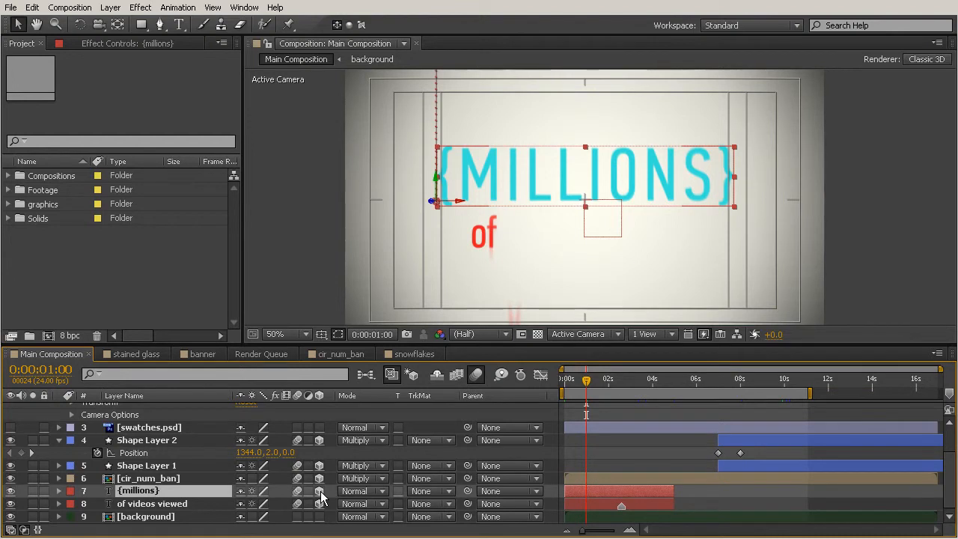
key(u)
scroll(617, 469, down, 2)
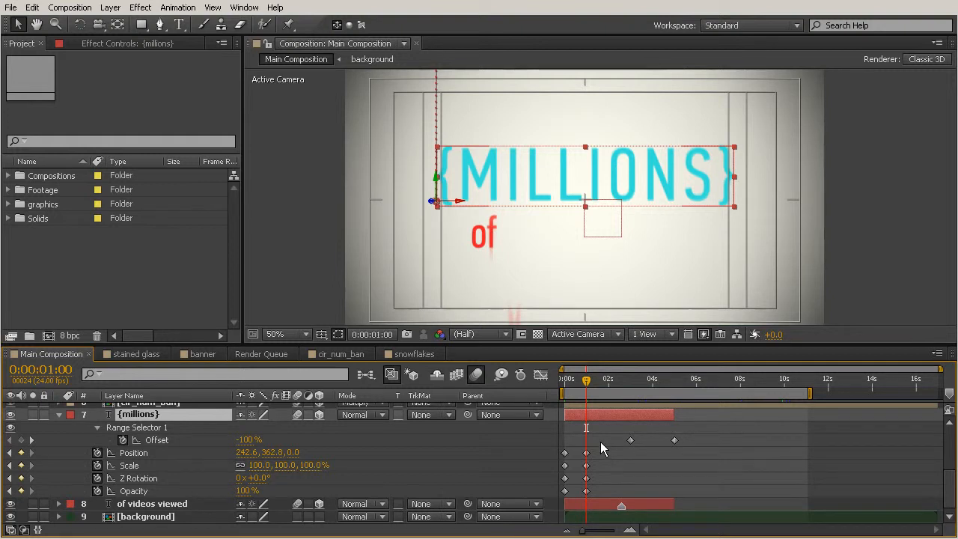
Apply Easy Ease Out to the first Position, Scale, Z Rotation and Opacity keyframes of the {millions} layer
drag(576, 444, 560, 512)
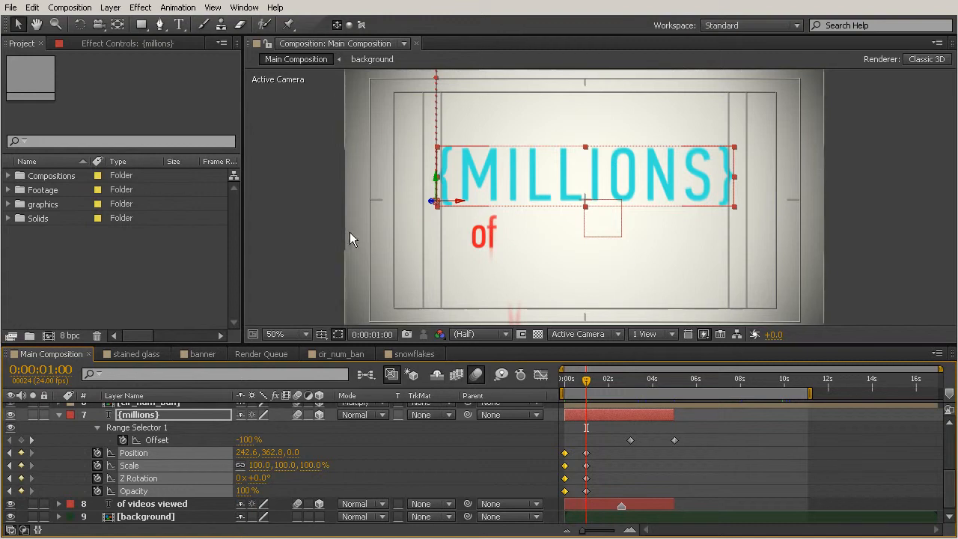
click(189, 9)
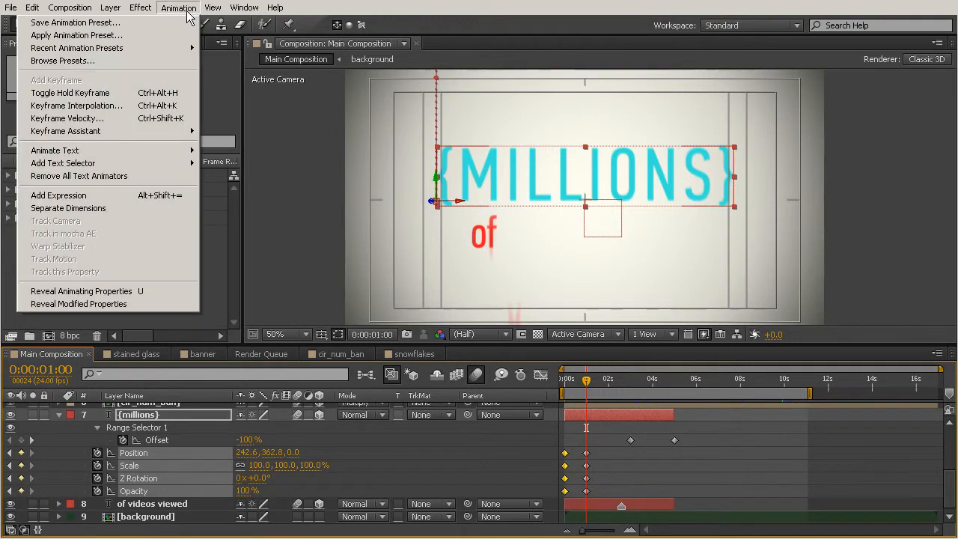
mouse_move(119, 129)
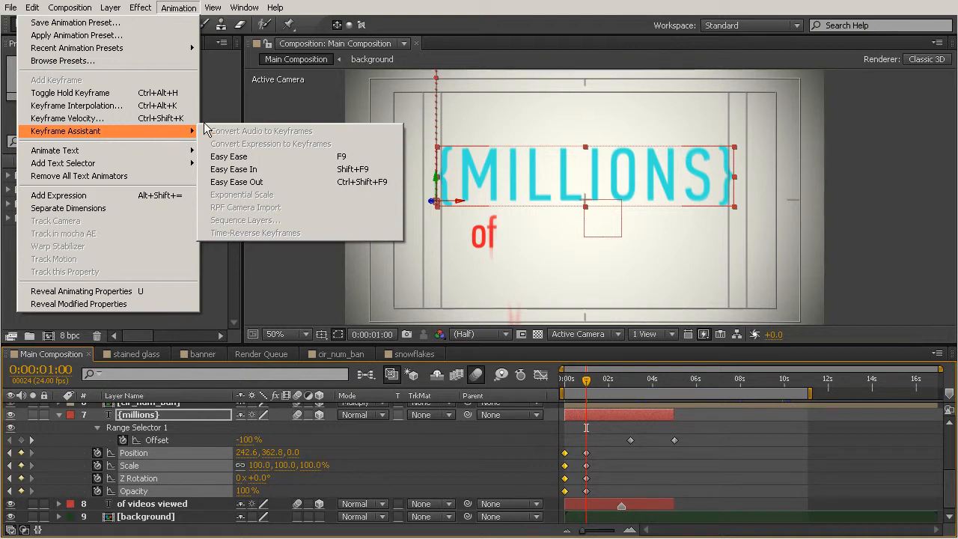
click(245, 182)
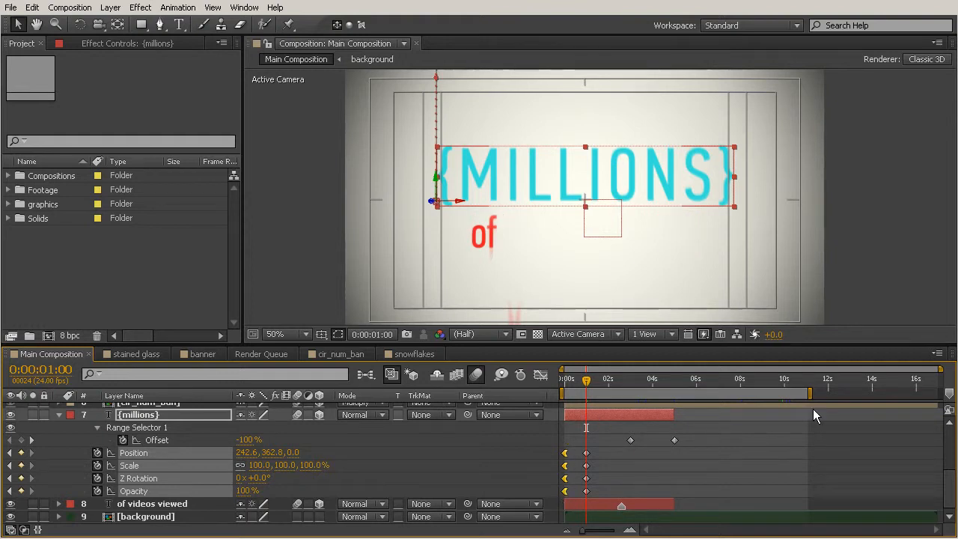
Shorten the work area to end at about 1.6 seconds and RAM preview the start of the {millions} animation
drag(813, 393, 603, 393)
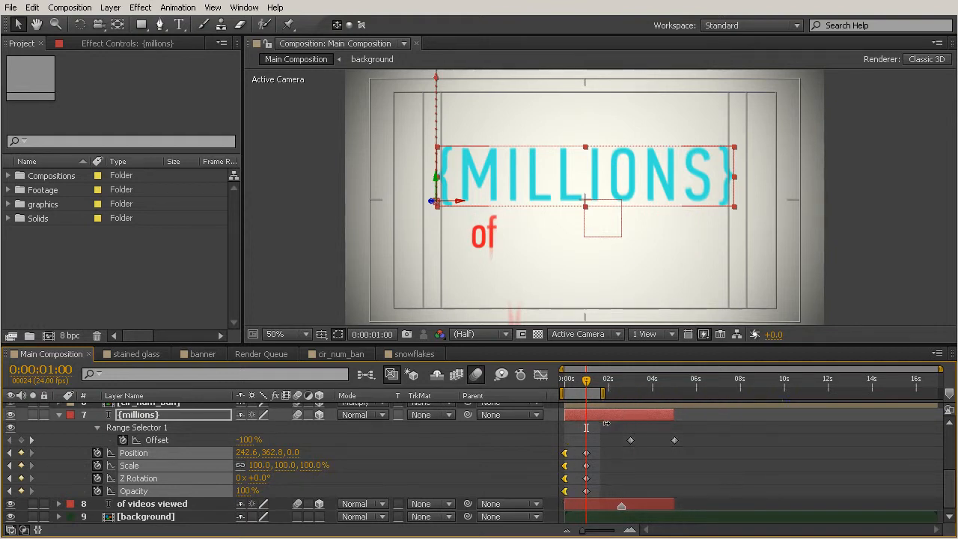
key(KP_0)
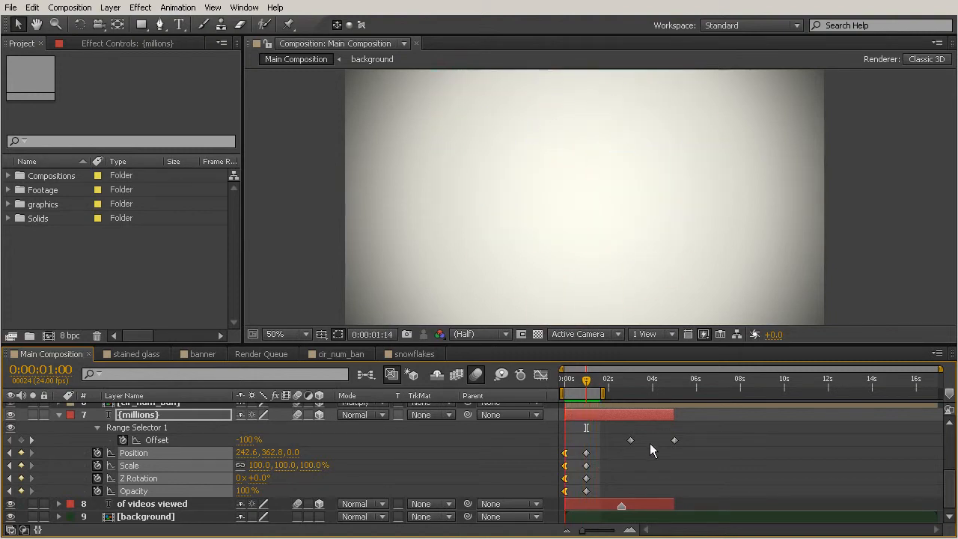
key(space)
Apply Easy Ease In to the {millions} layer's Position, Scale, Z Rotation and Opacity keyframes at 1 second
drag(604, 446, 577, 497)
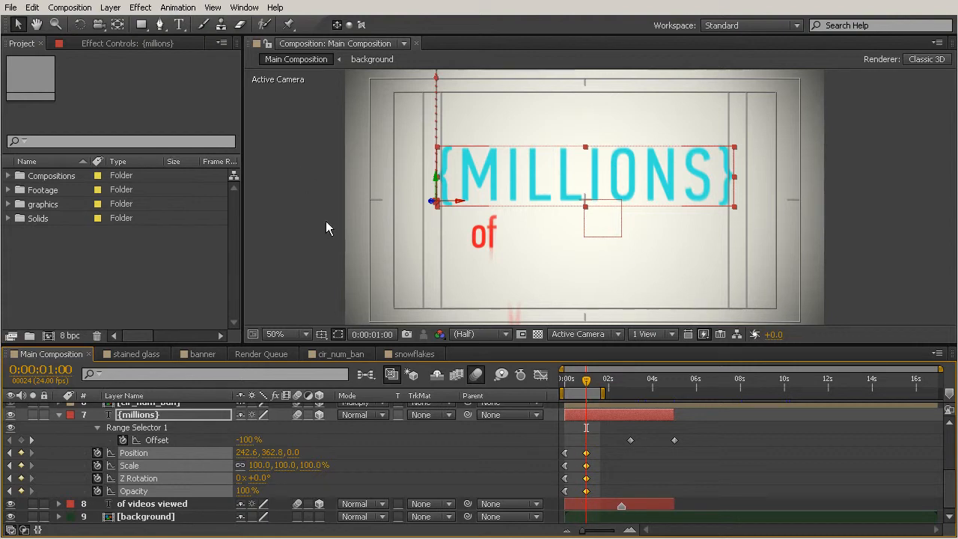
click(178, 9)
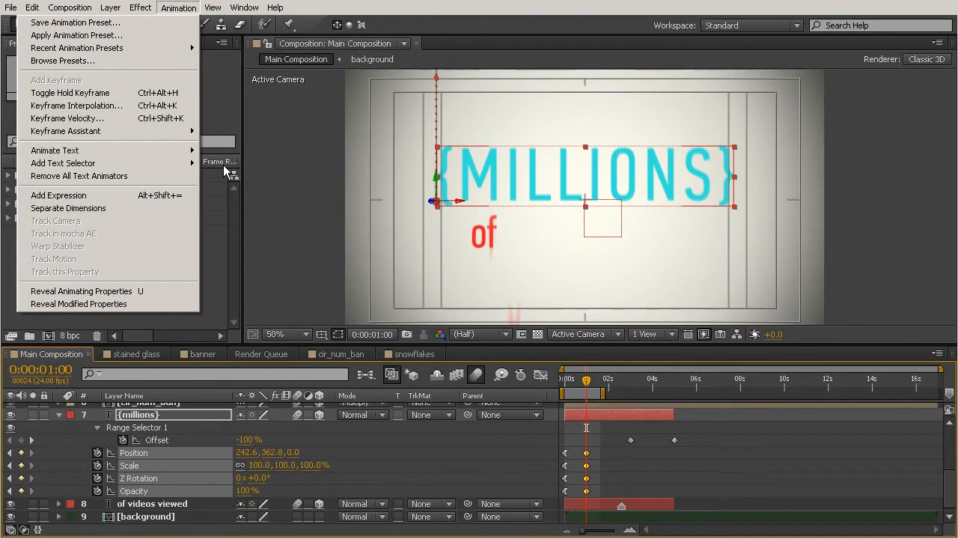
mouse_move(97, 130)
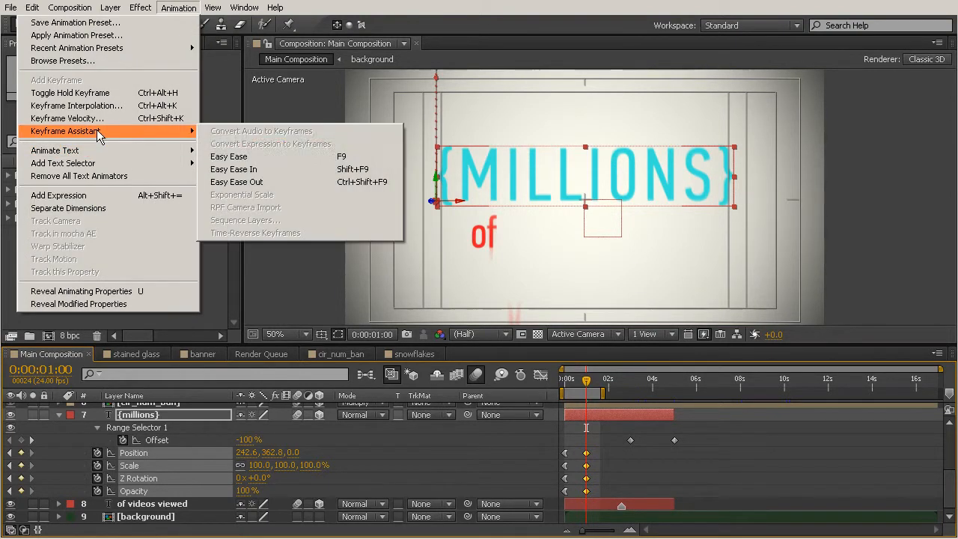
click(253, 170)
click(633, 458)
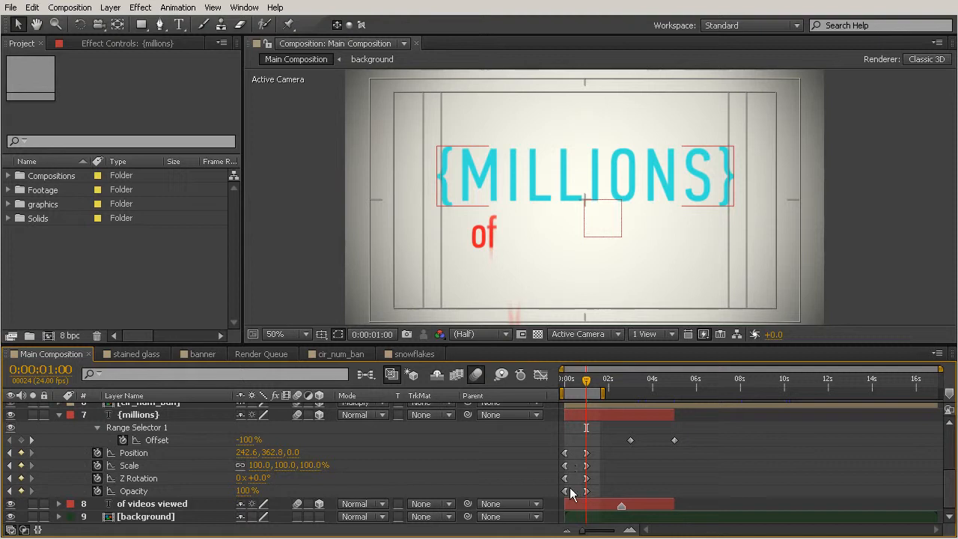
Preview the eased {millions} entrance and extend the work area's end to about 6.7 seconds
key(space)
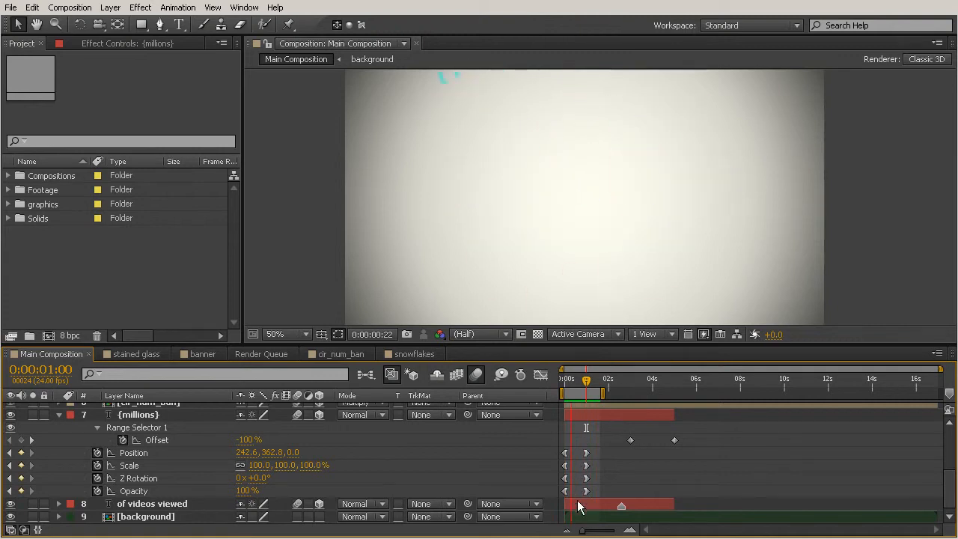
click(662, 433)
drag(604, 393, 713, 393)
Scrub from the start to about 4 seconds to examine the {millions} fade-out and the teal circle's entrance
click(564, 379)
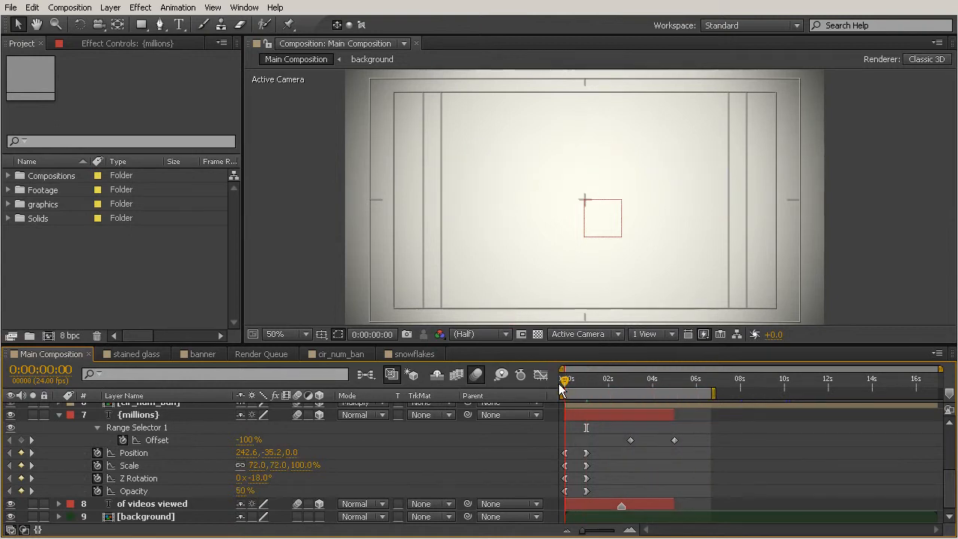
drag(553, 381, 634, 406)
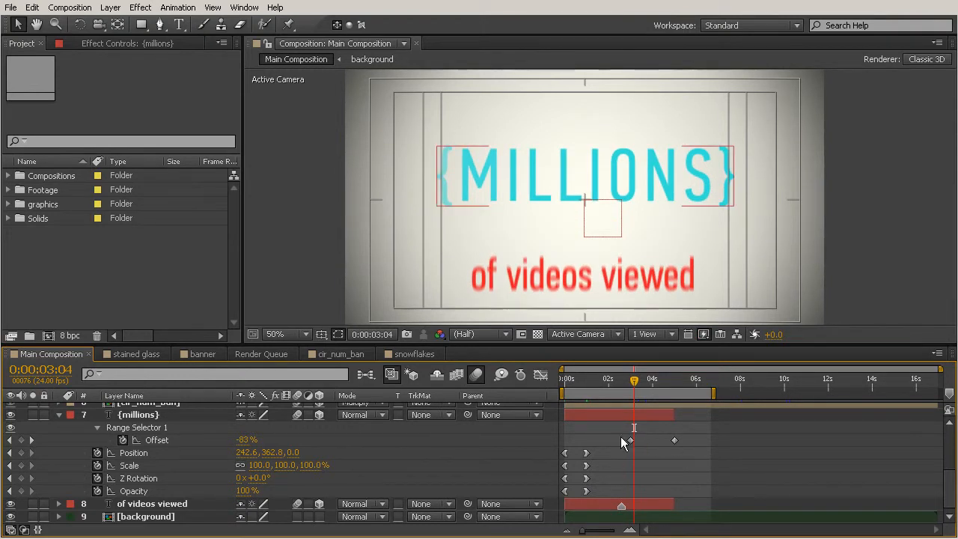
drag(632, 384, 653, 397)
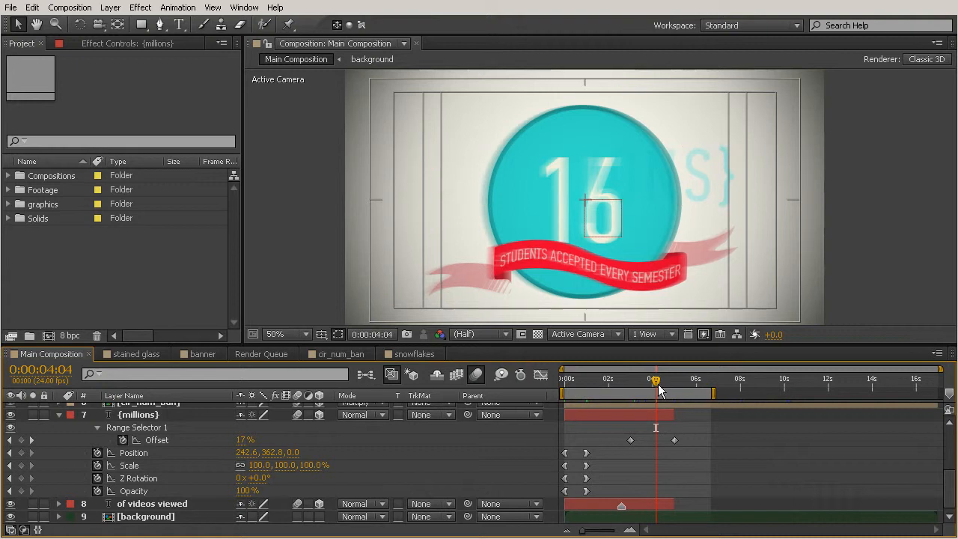
drag(652, 383, 650, 427)
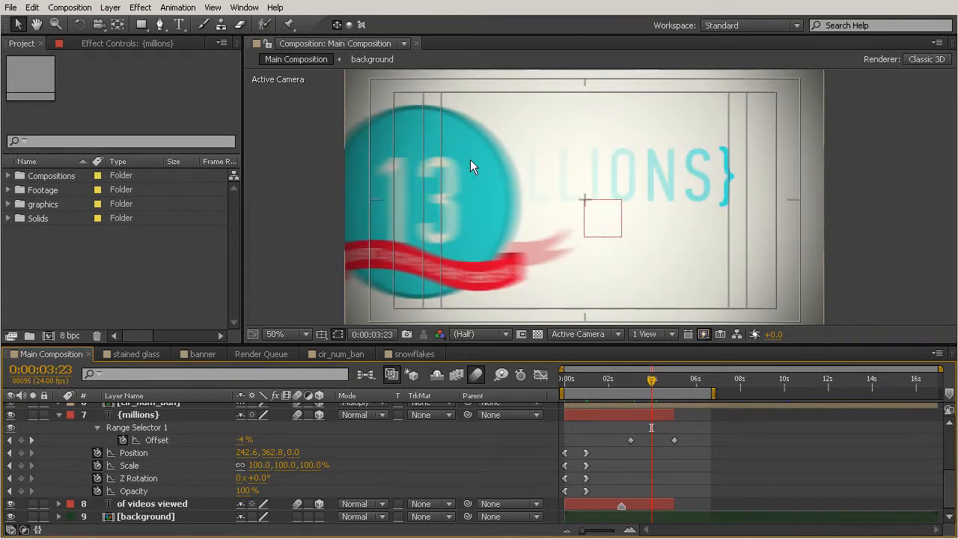
click(635, 380)
mouse_move(635, 380)
mouse_down()
mouse_move(666, 394)
mouse_move(639, 387)
mouse_move(660, 394)
mouse_move(643, 394)
mouse_up()
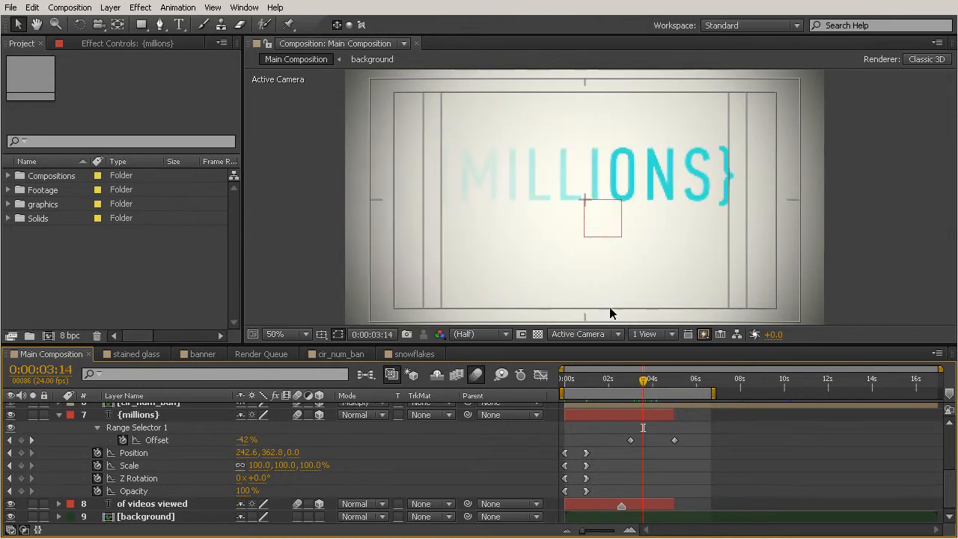
Apply Easy Ease Out to the first Range Selector Offset keyframe of the {millions} layer
drag(630, 443, 632, 444)
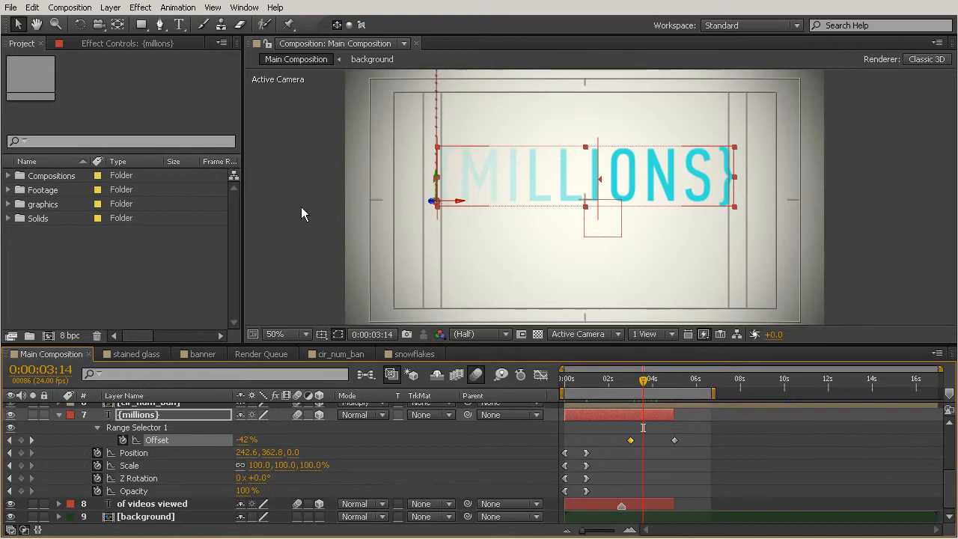
click(178, 7)
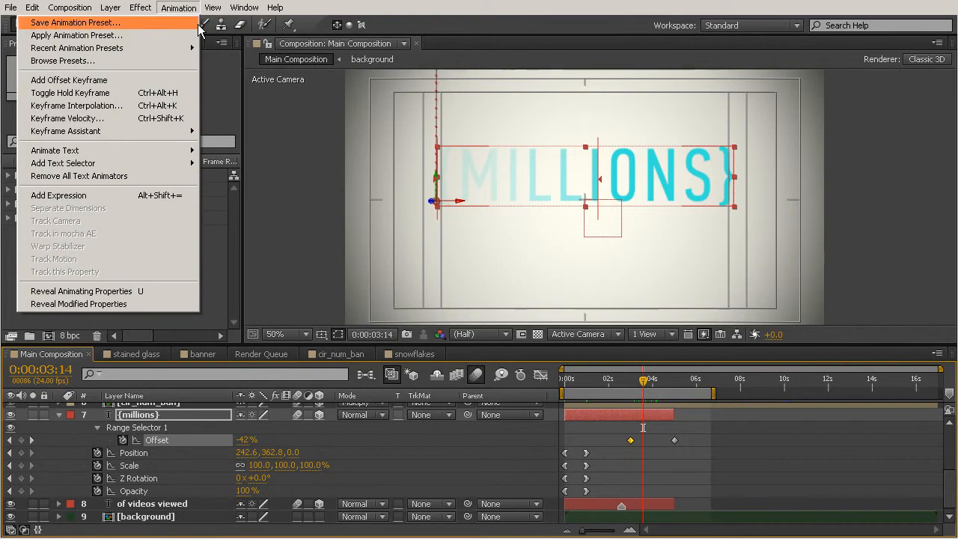
mouse_move(117, 129)
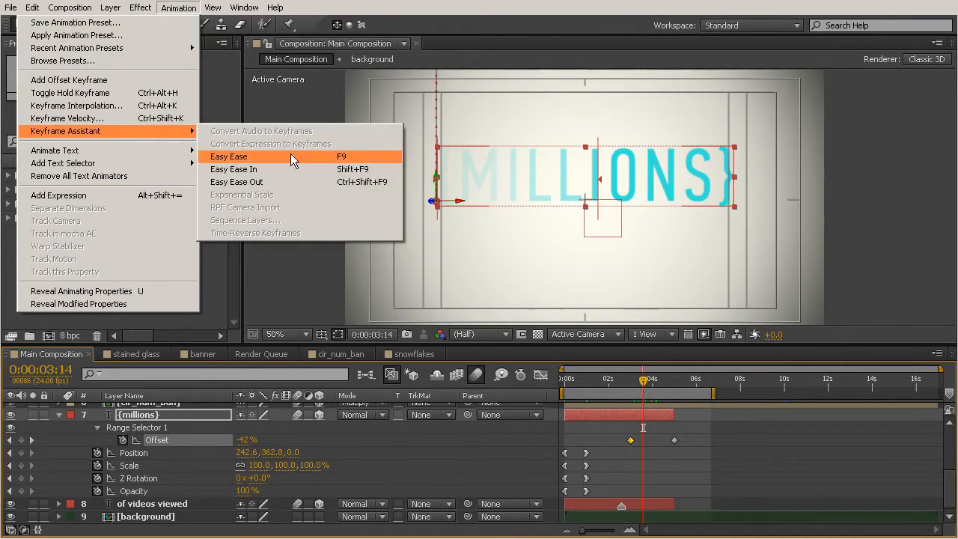
click(244, 183)
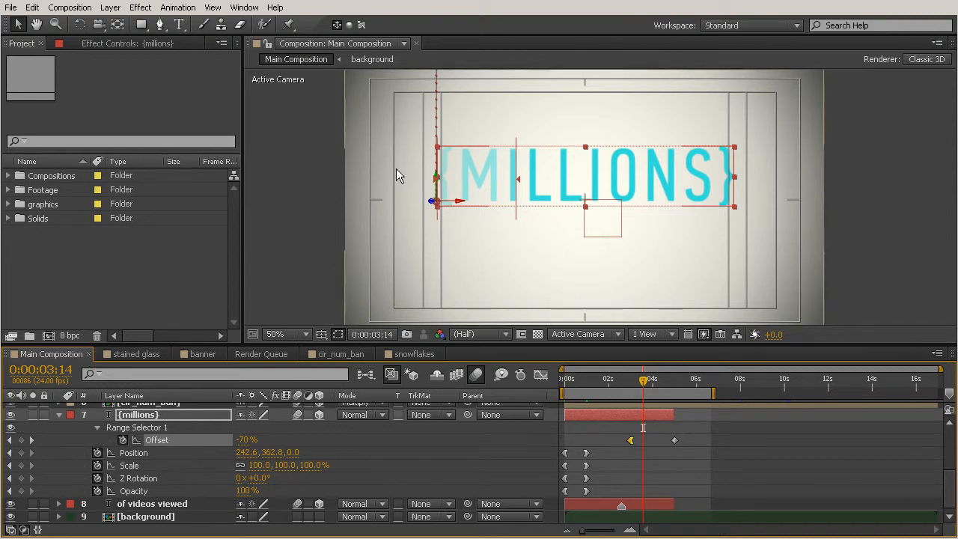
Scrub from 0:00:02:17 to 0:00:04:07 to check the eased fade-out of the {millions} text, and clear the keyframe selection
click(624, 380)
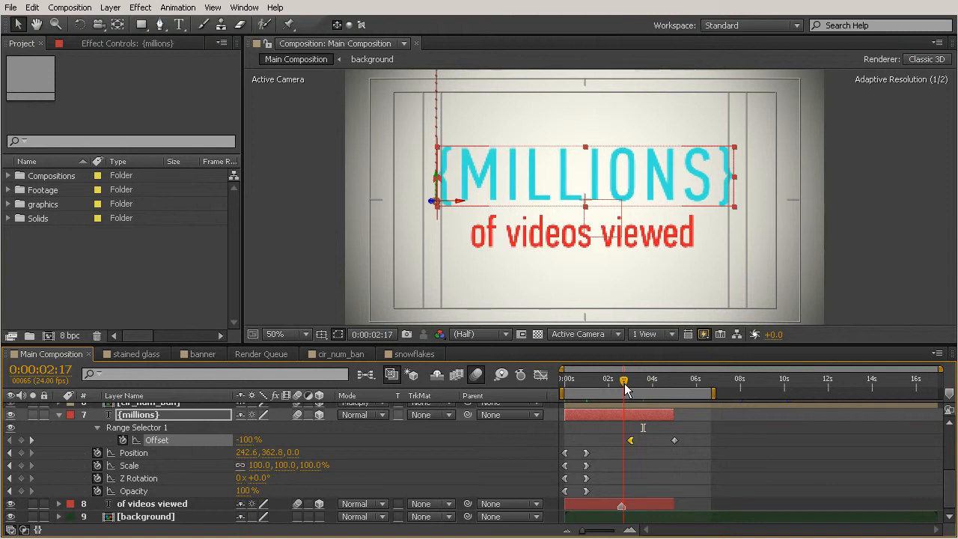
drag(633, 385, 658, 397)
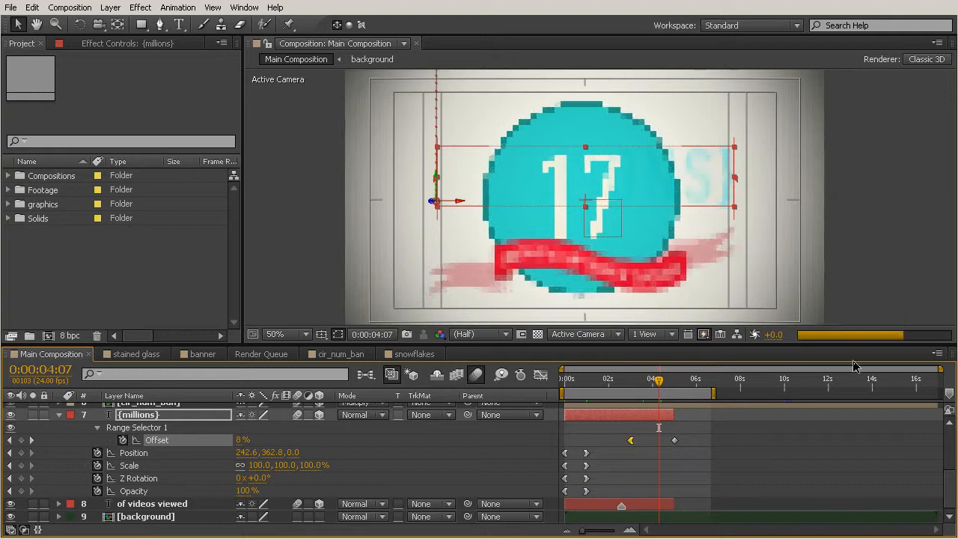
click(754, 442)
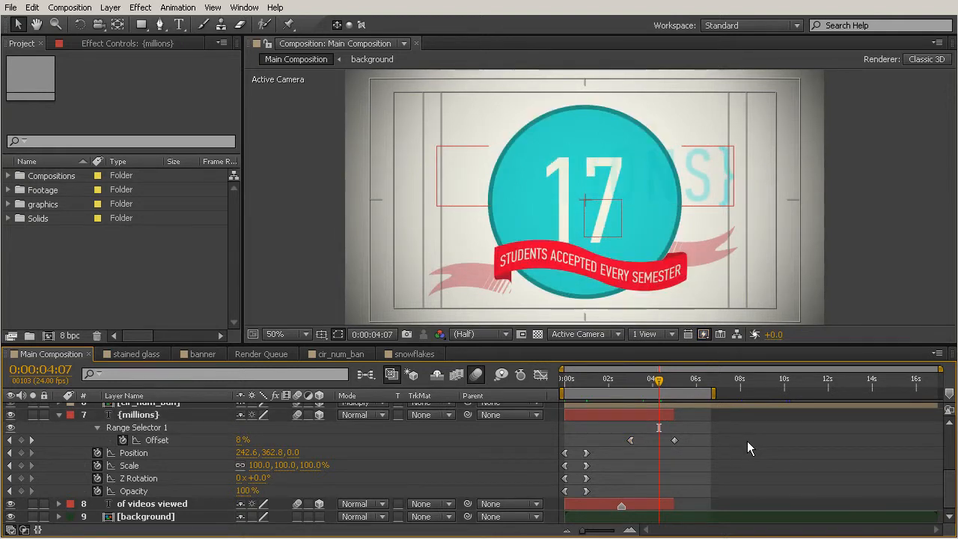
Open the cir_num_ban precomposition and reveal the teal circle layer's Position keyframes
scroll(745, 441, up, 3)
scroll(739, 442, down, 1)
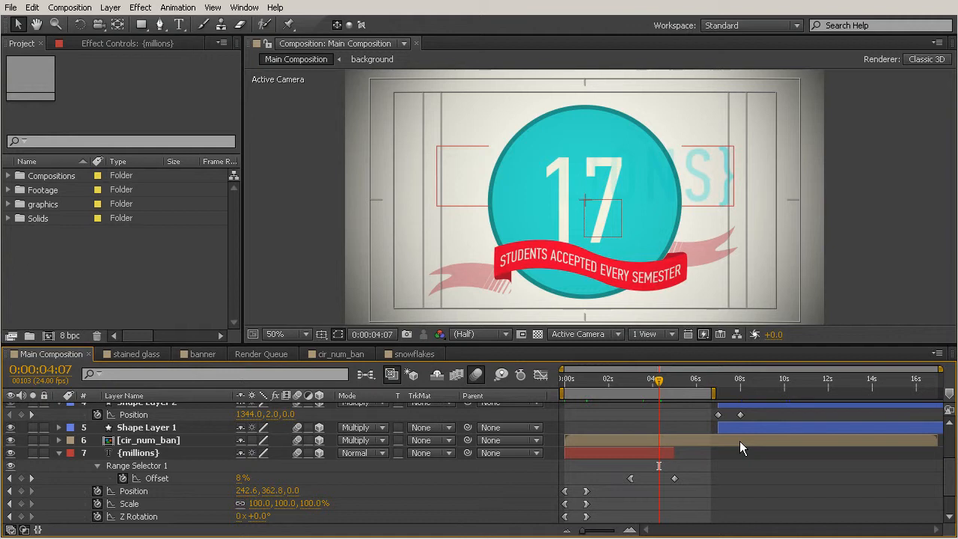
click(155, 439)
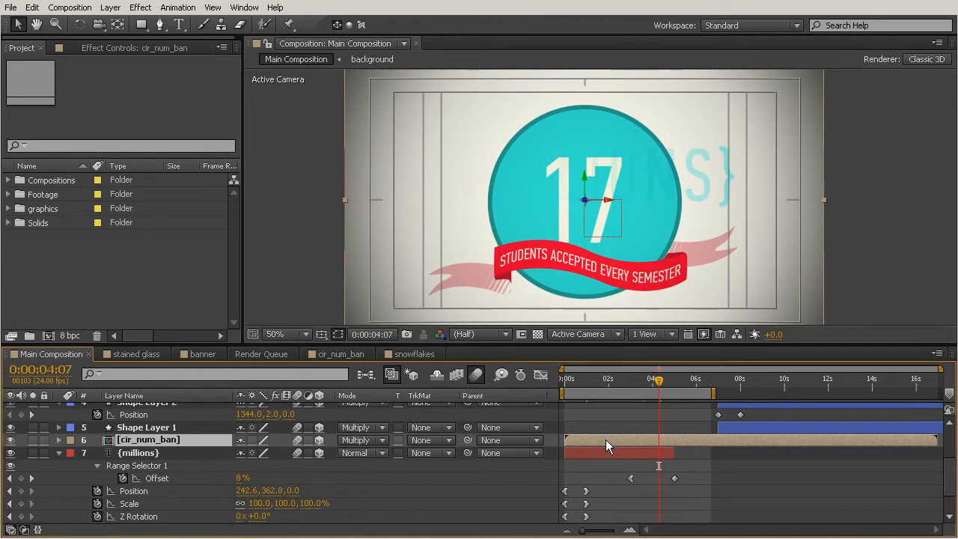
double_click(138, 440)
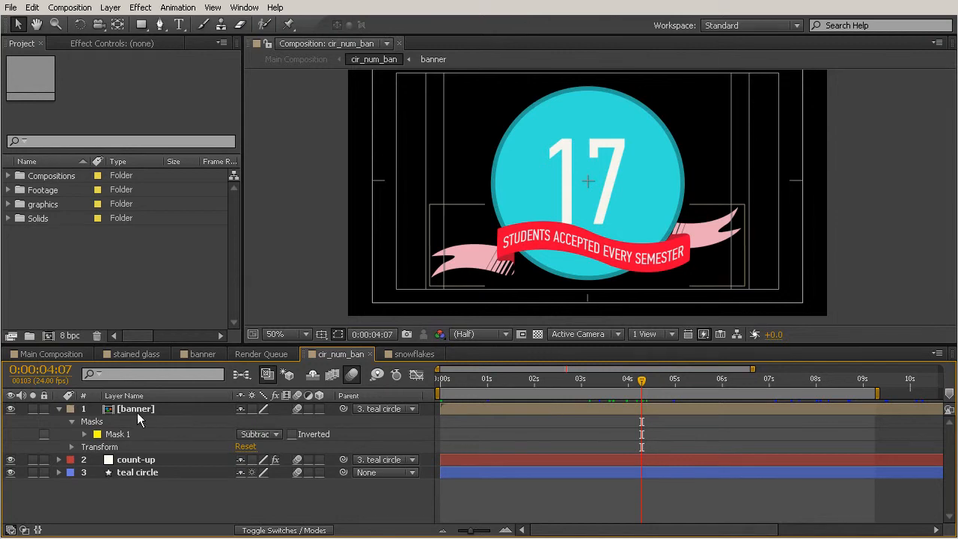
click(141, 472)
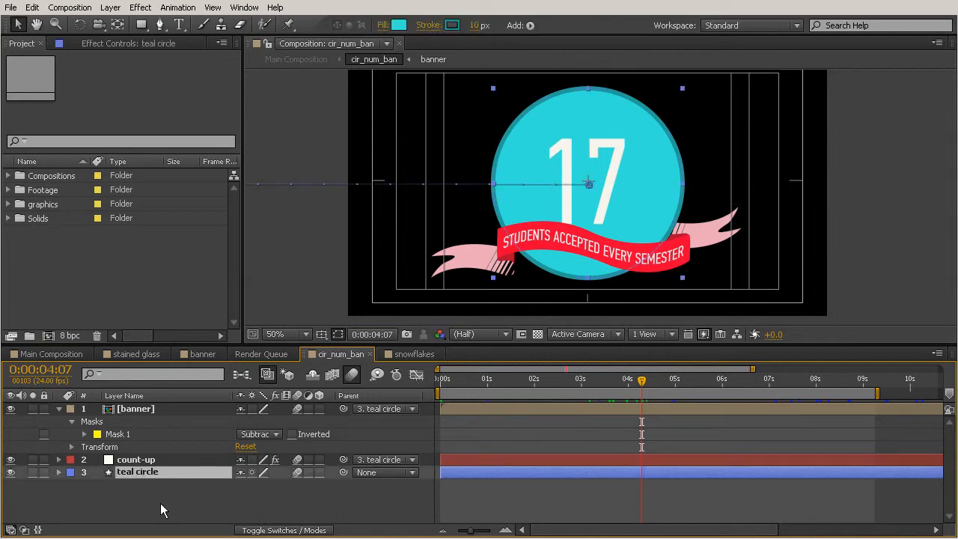
key(p)
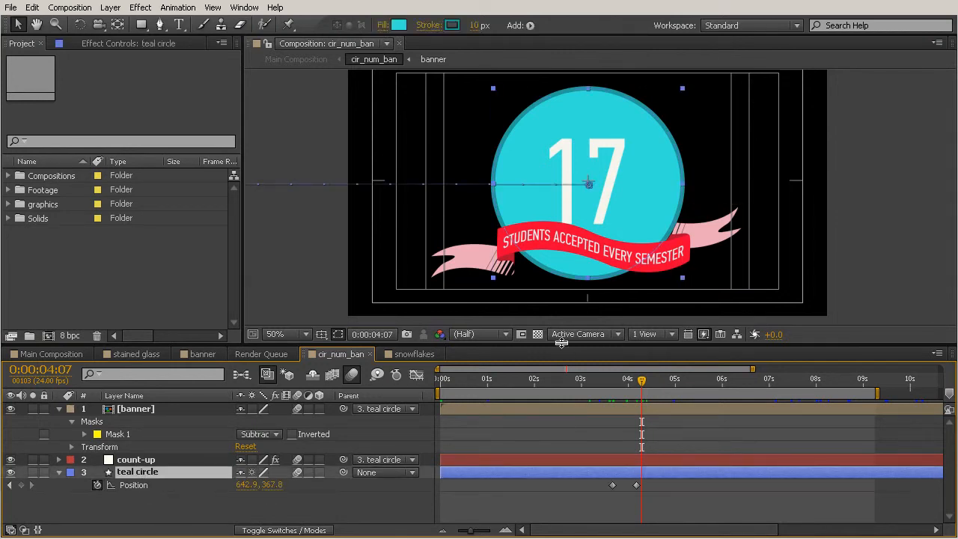
Apply Easy Ease to the teal circle's second Position keyframe at 0:00:04:04
drag(564, 383, 637, 449)
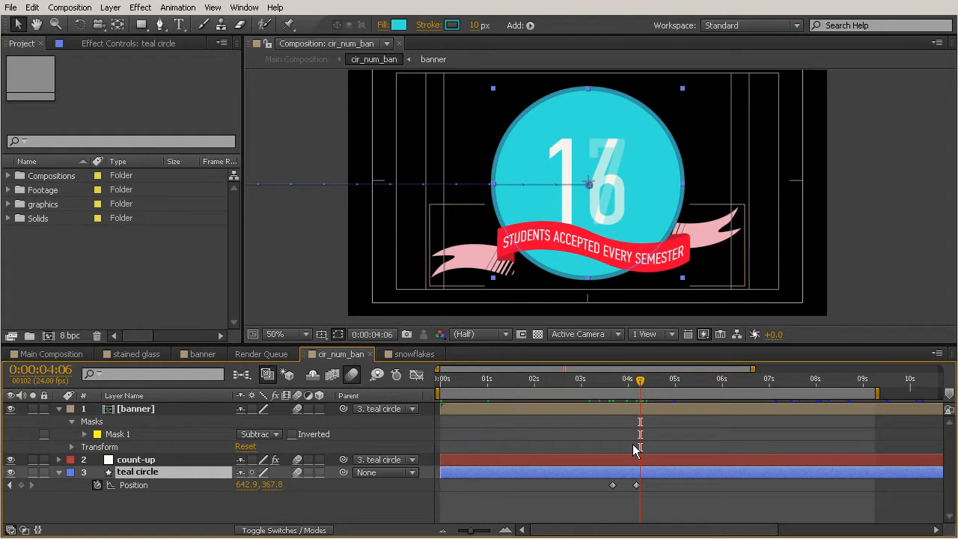
drag(641, 385, 635, 387)
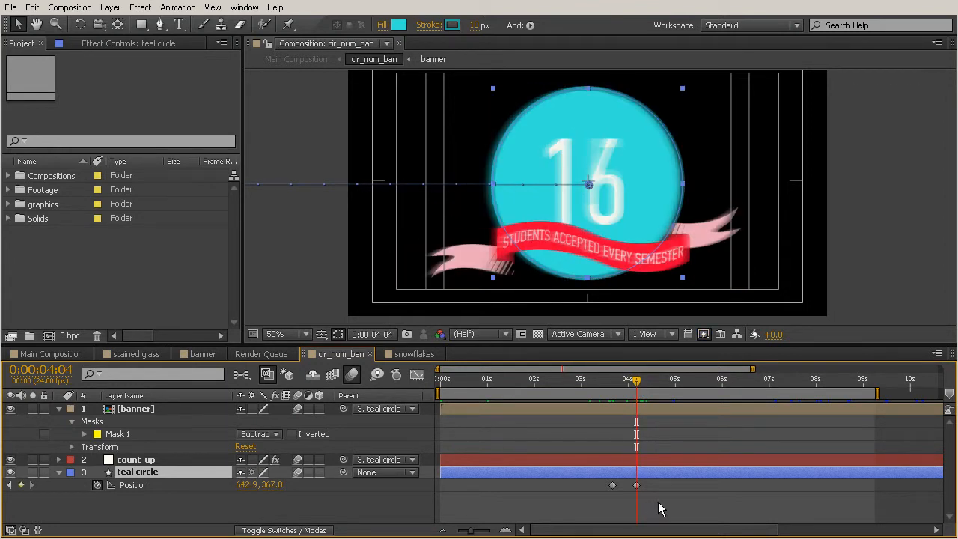
drag(659, 509, 630, 489)
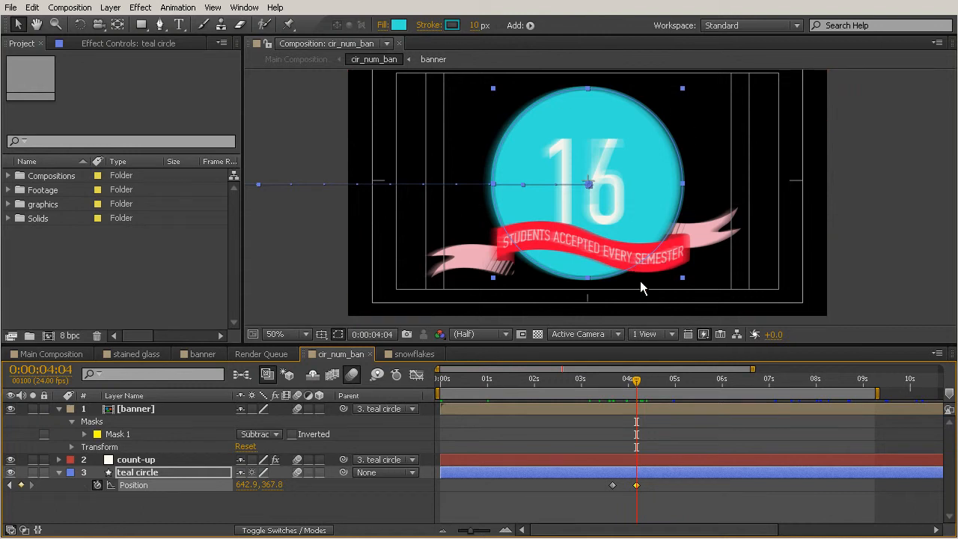
click(179, 7)
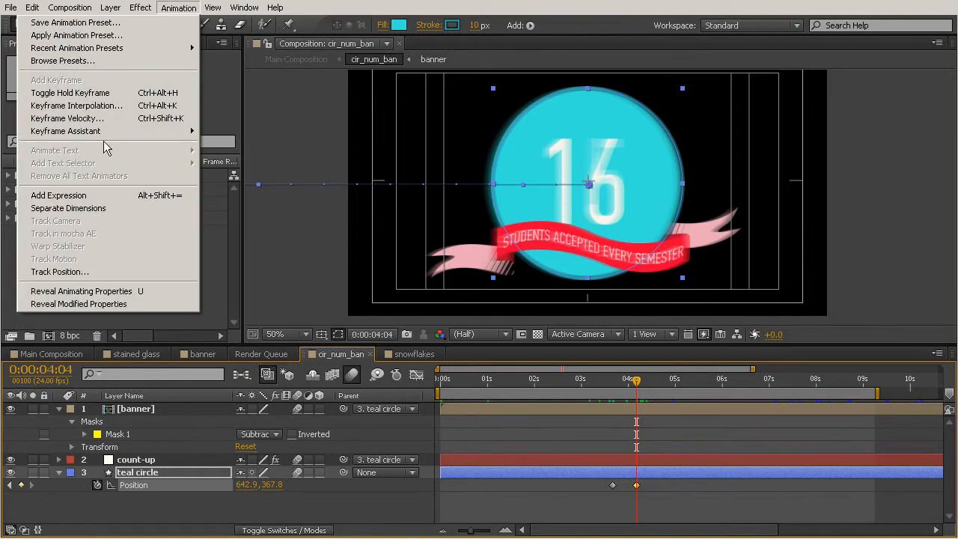
mouse_move(105, 130)
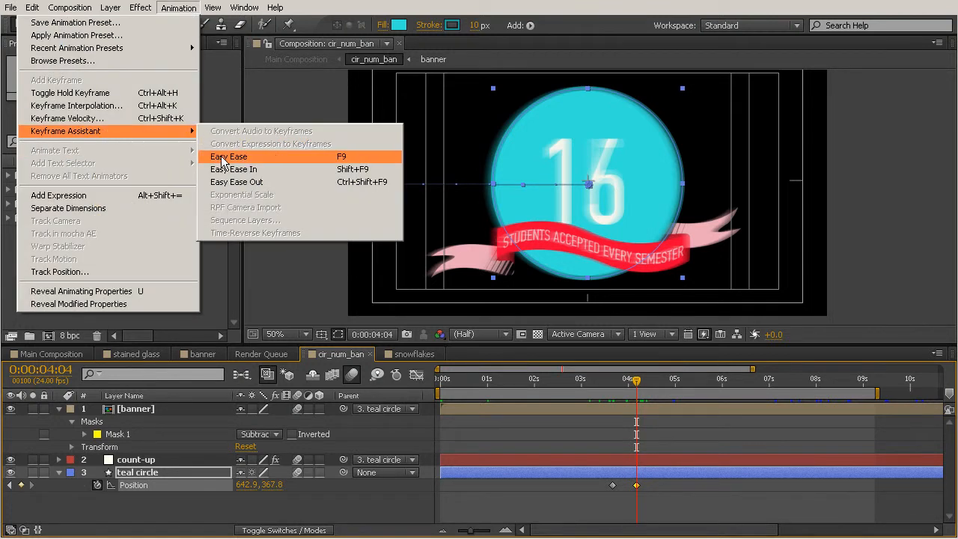
click(224, 157)
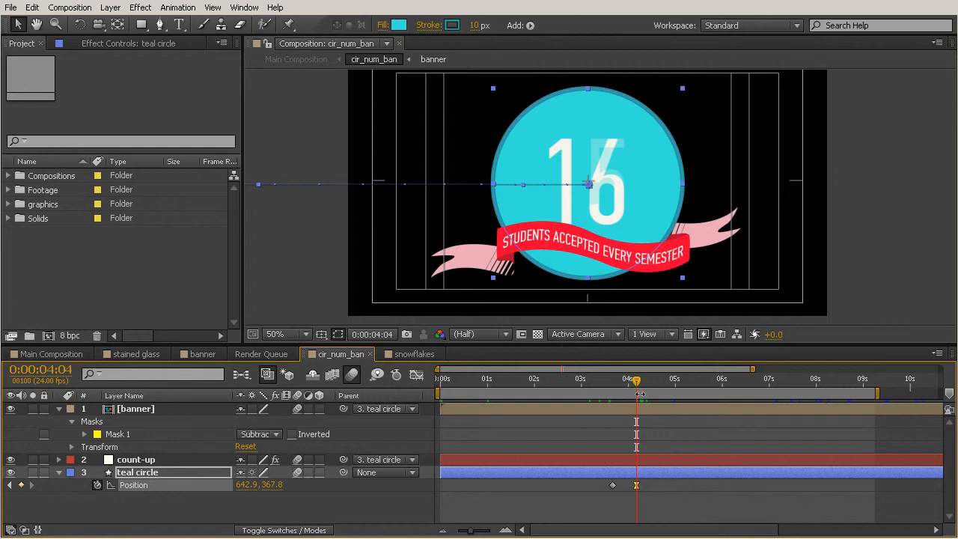
Move the teal circle up and to the right to 822.9, 327.8 at 0:00:04:21 to add a third Position keyframe
drag(634, 387, 673, 402)
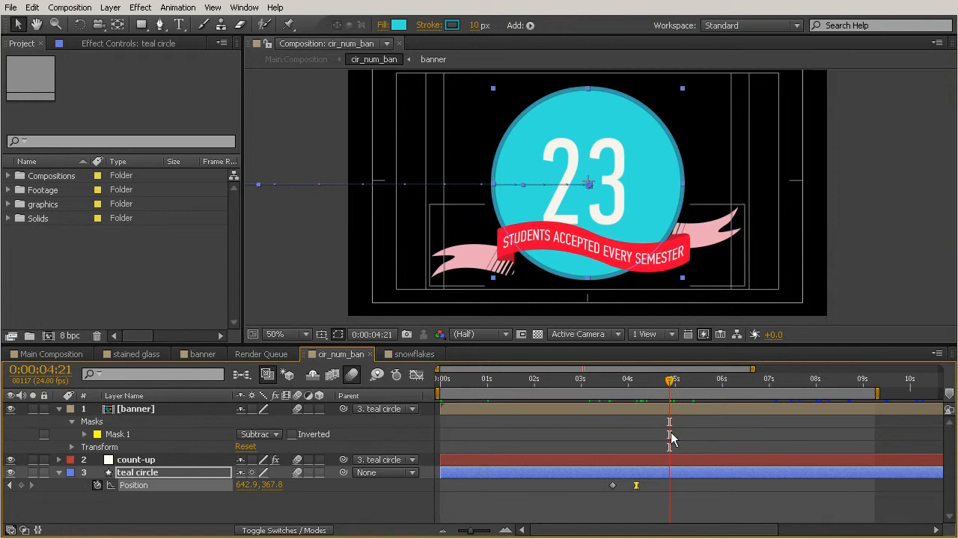
drag(650, 166, 718, 150)
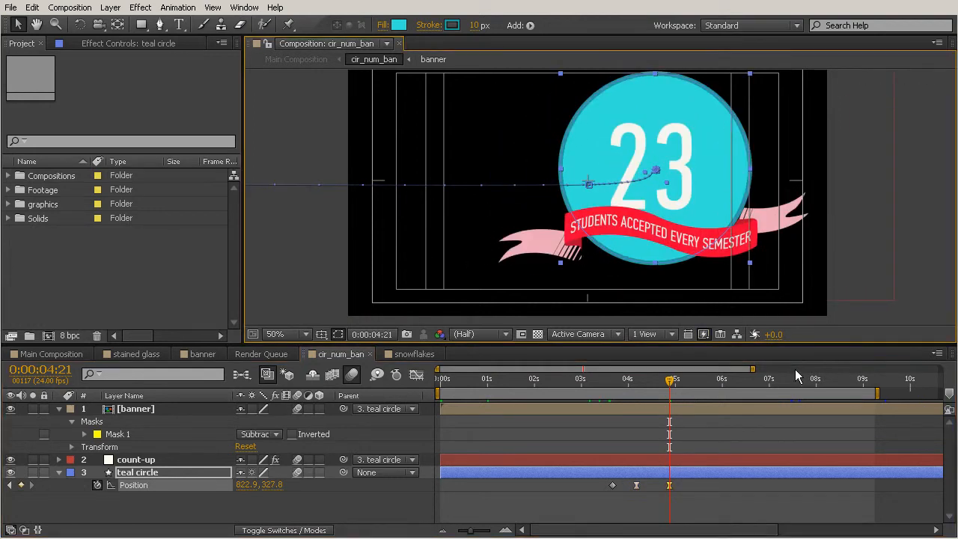
Set the work area from 0:00:03:12 to about 0:00:05:02 and preview the teal circle's movement through its three Position keyframes
click(603, 380)
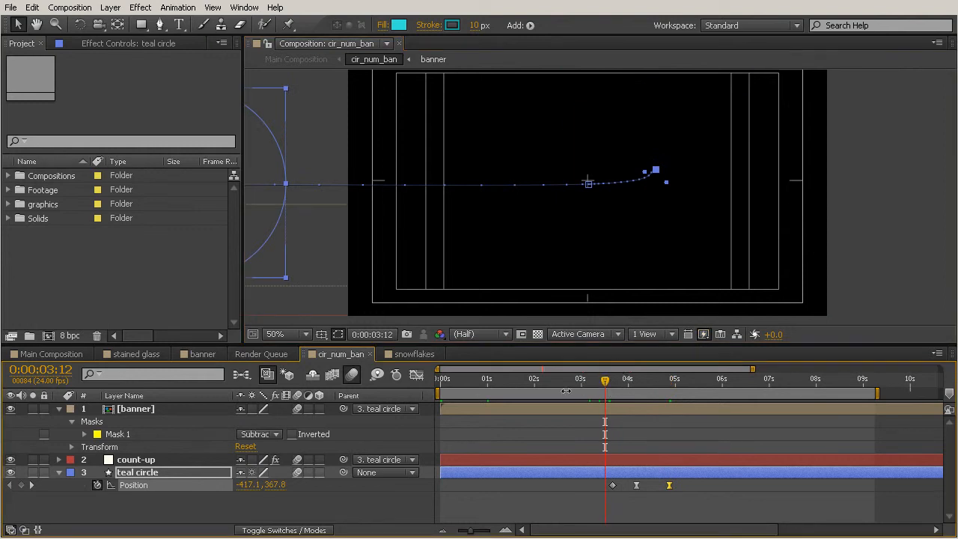
drag(606, 385, 678, 388)
drag(877, 393, 683, 392)
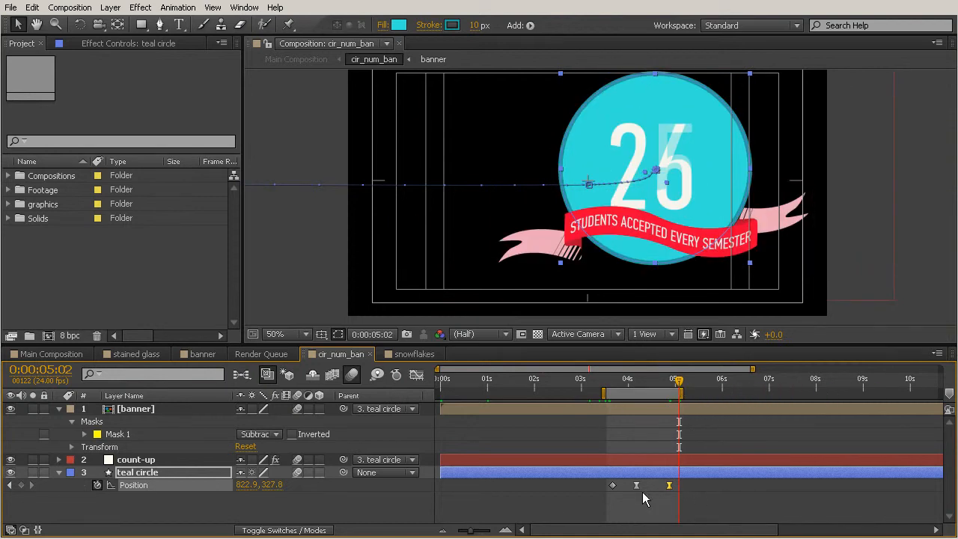
key(KP_0)
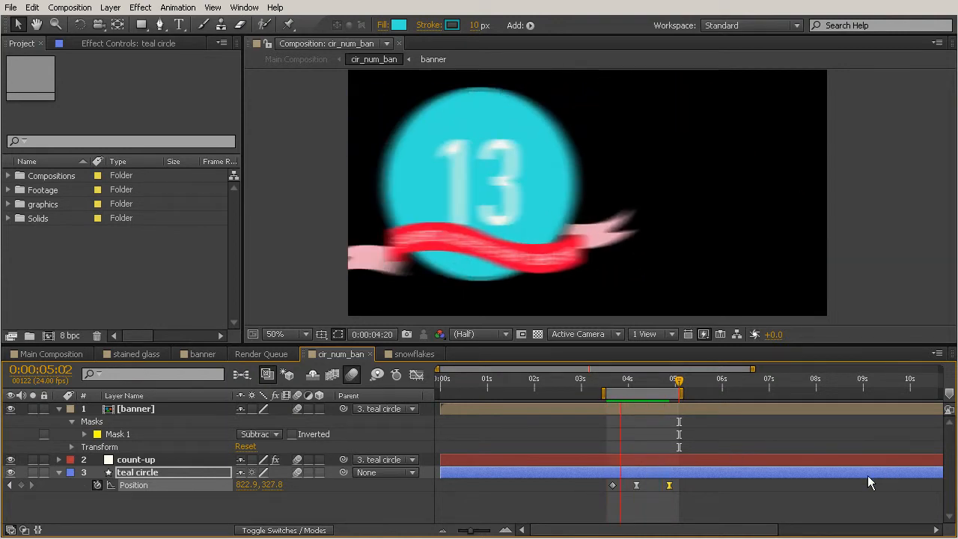
key(space)
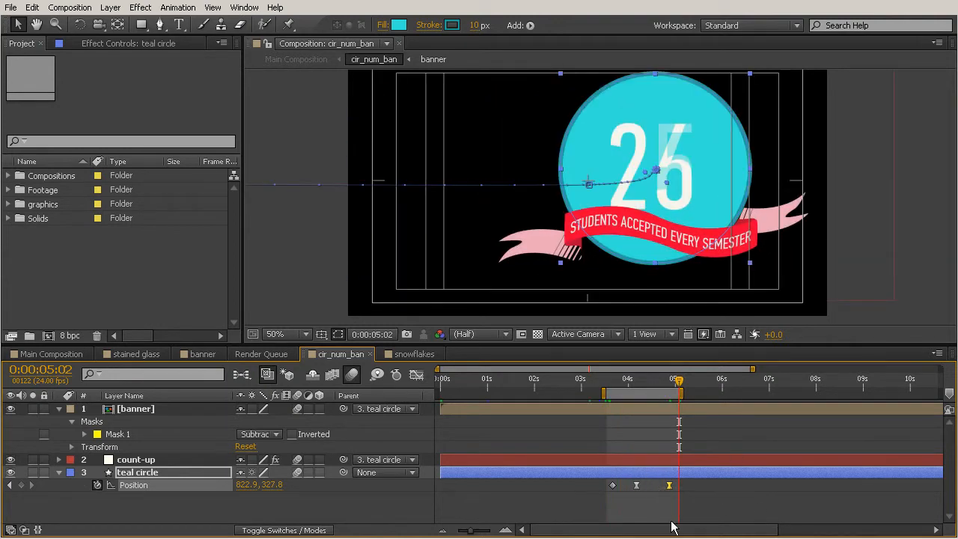
Delete the teal circle's third Position keyframe and scrub between 0:00:03:14 and 0:00:04:11 to check the eased entrance
key(Delete)
mouse_move(621, 381)
mouse_down()
mouse_move(608, 375)
mouse_move(626, 383)
mouse_move(629, 397)
mouse_move(610, 389)
mouse_up()
scroll(512, 205, down, 2)
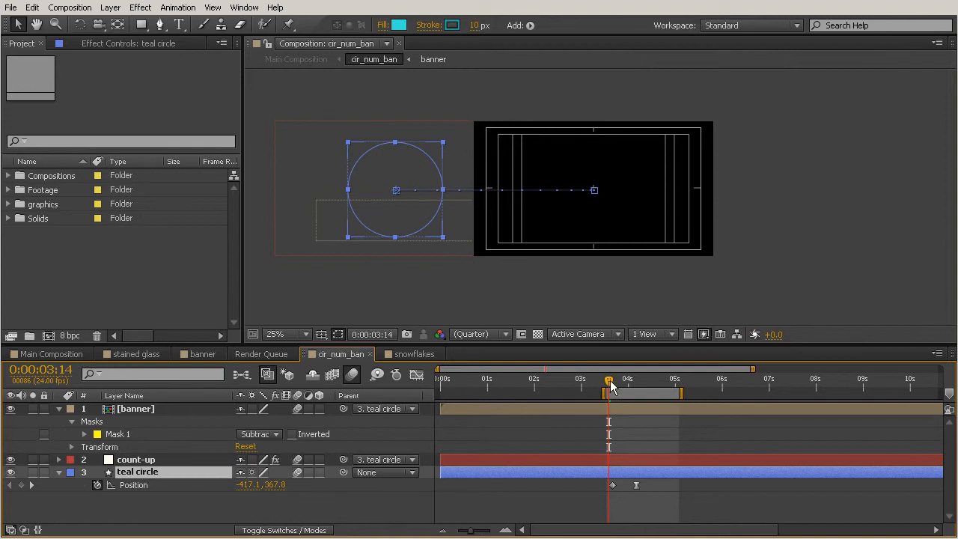
drag(609, 380, 638, 394)
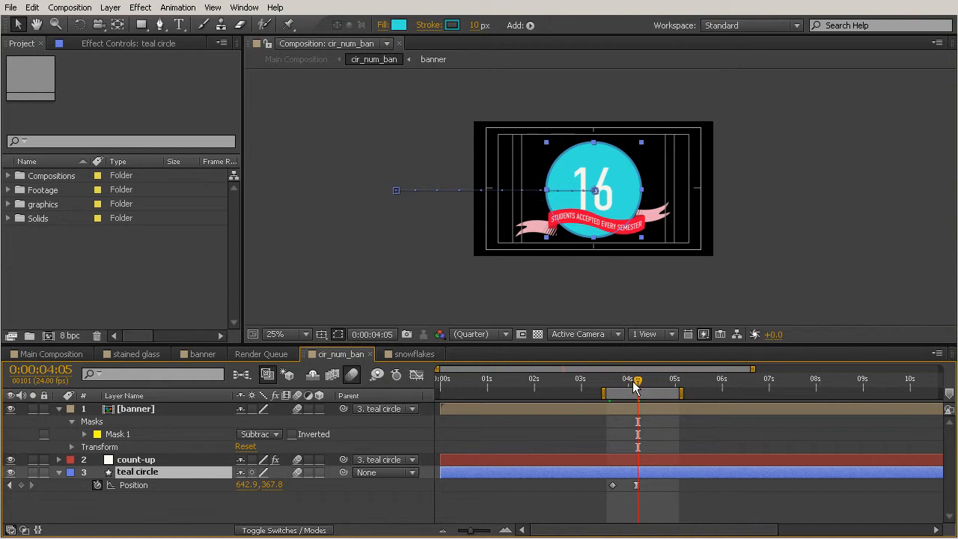
mouse_move(633, 384)
mouse_down()
mouse_move(609, 386)
mouse_move(649, 390)
mouse_up()
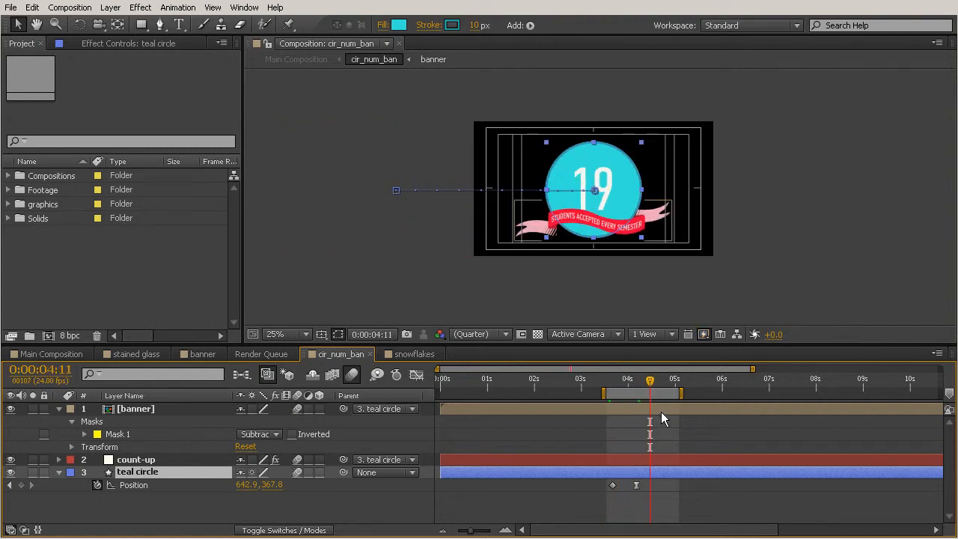
key(j)
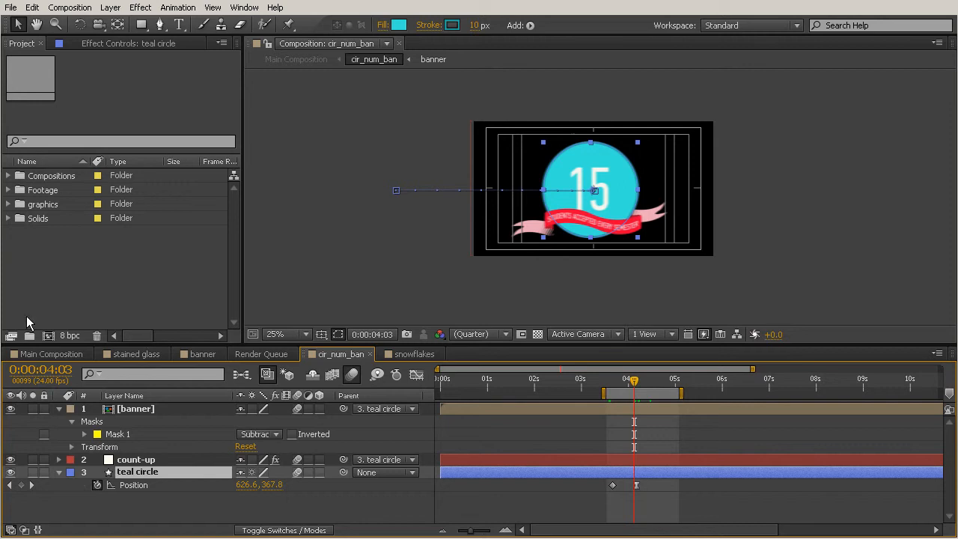
Return to the Main Composition, extend the end of its work area to about 8.5 seconds, and preview the animation
click(54, 354)
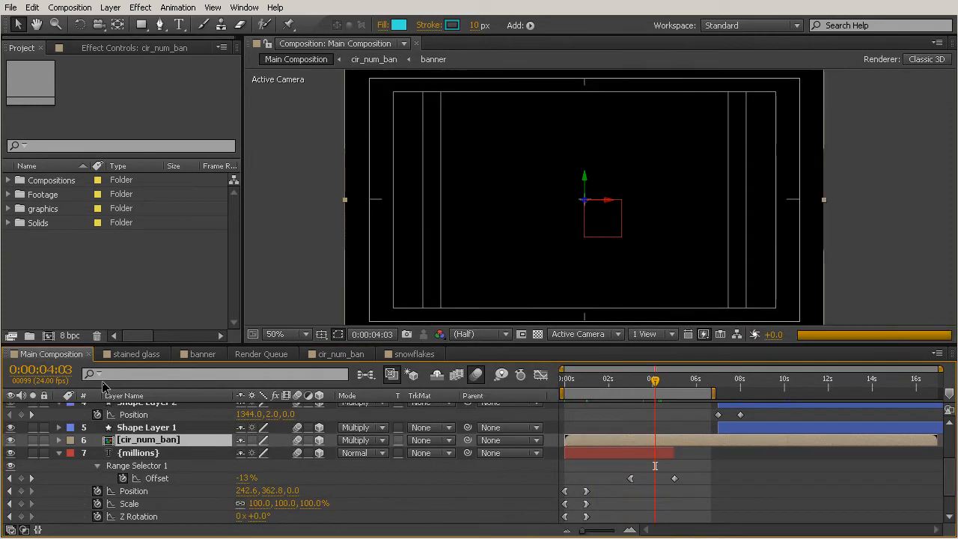
drag(713, 391, 753, 393)
click(768, 460)
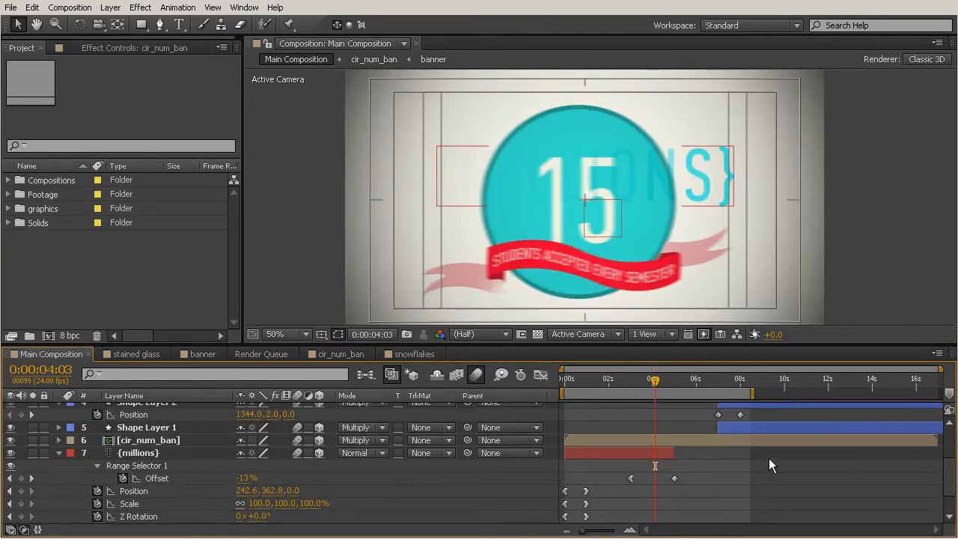
key(KP_0)
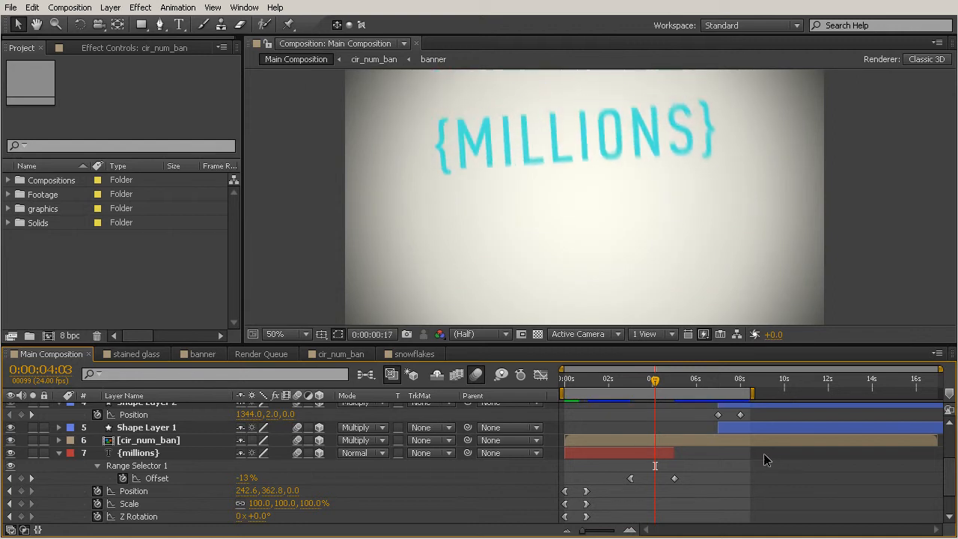